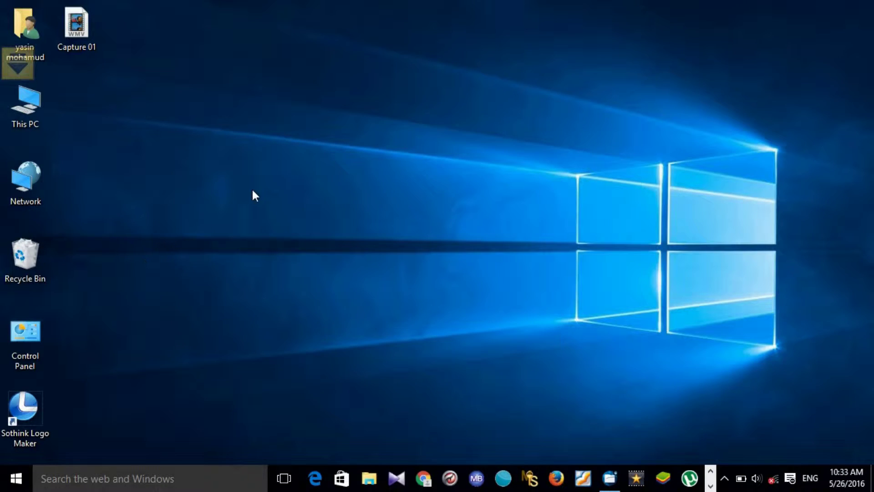
- Refresh the desktop, launch Sothink Logo Maker in evaluation mode and start a logo from the Rainbow business template
right_click(256, 198)
left_click(340, 240)
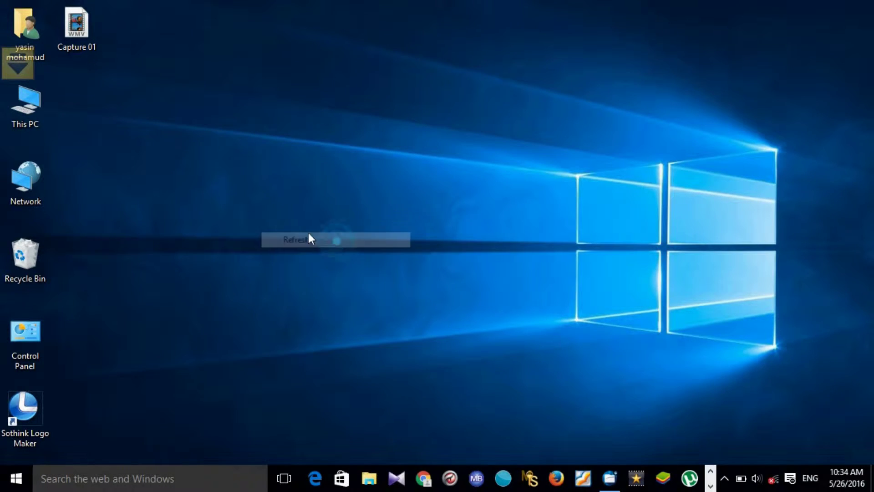
double_click(29, 412)
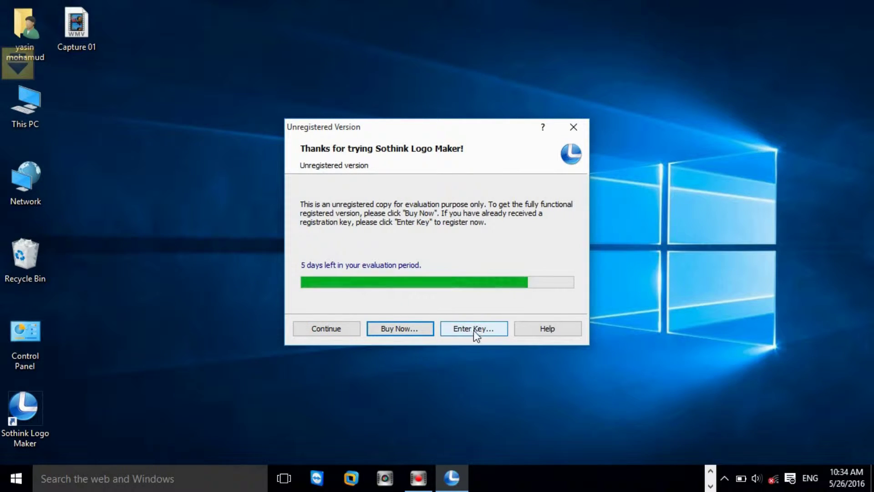
left_click(319, 326)
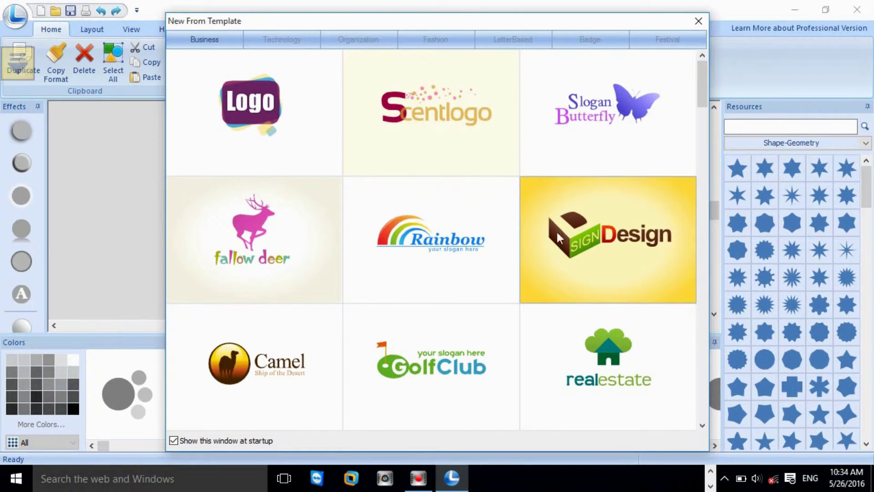
double_click(445, 220)
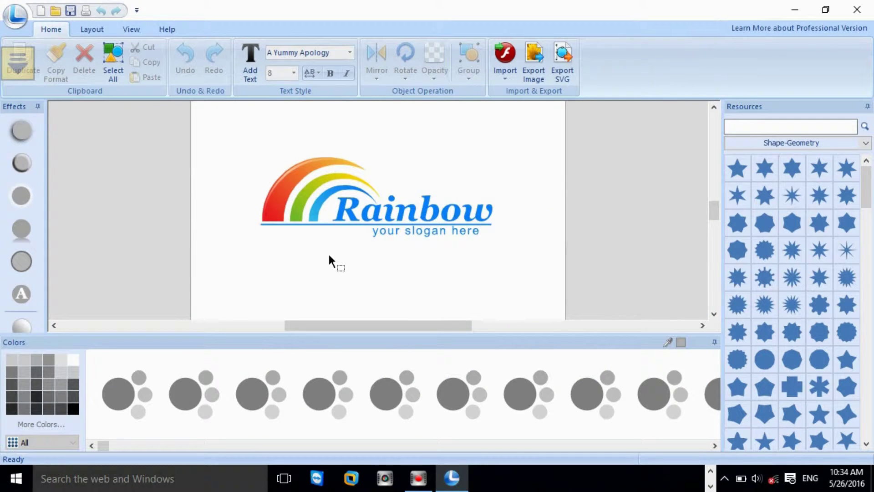
- Replace the logo's main text "Rainbow" with "kadiye"
double_click(410, 212)
left_click_drag(496, 219, 338, 210)
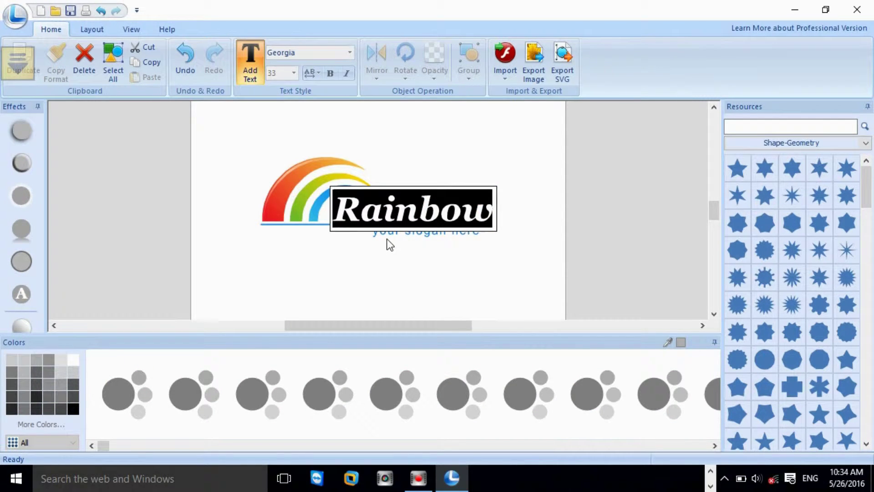
type("k")
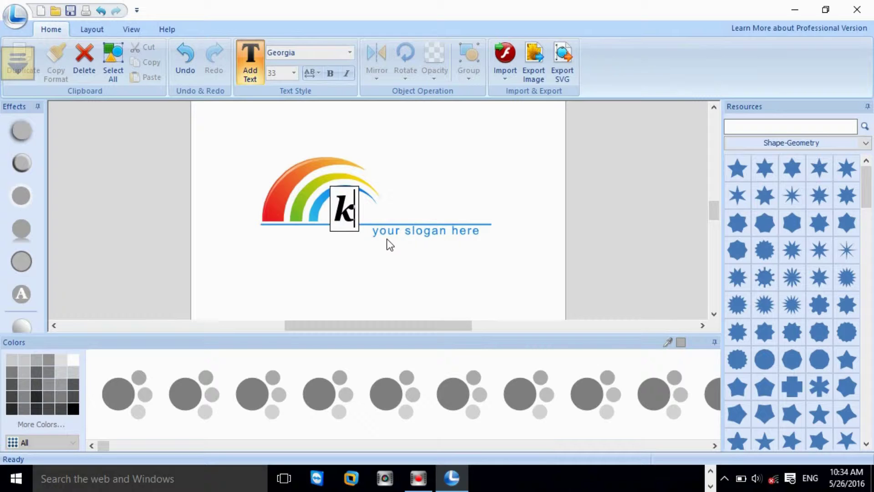
type("adiye")
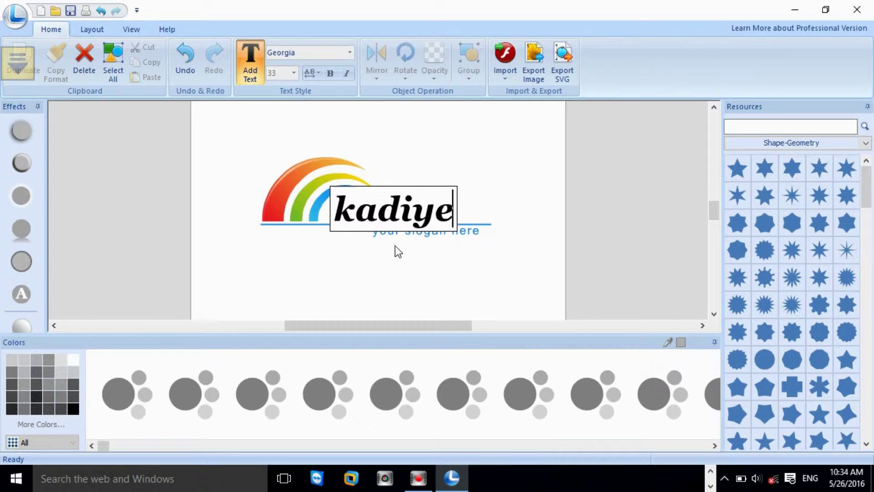
left_click(401, 235)
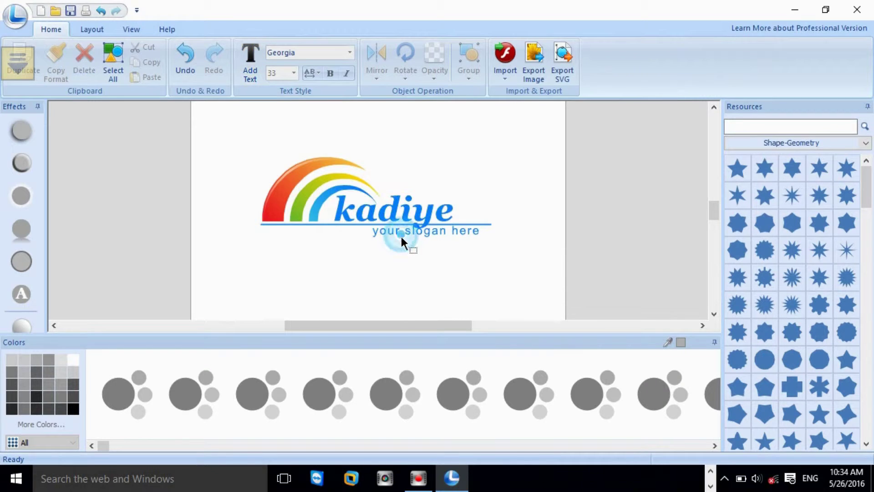
- Replace the slogan text under the logo's line with "group"
double_click(445, 232)
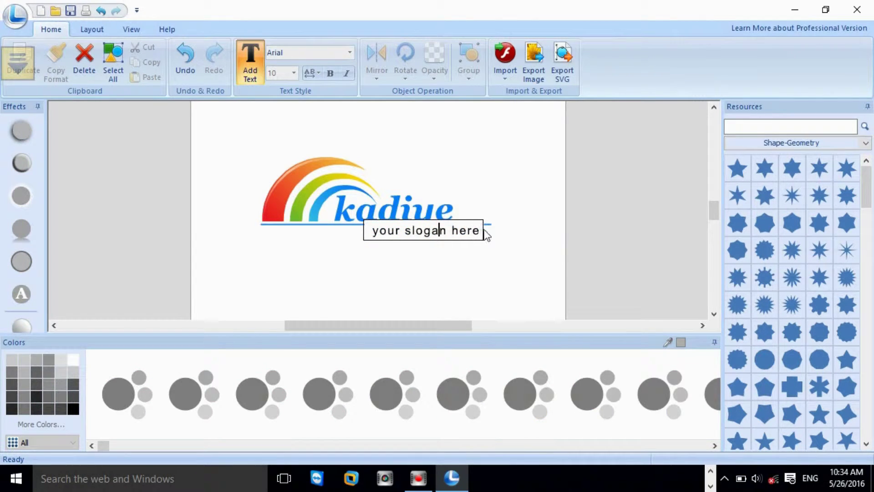
left_click_drag(486, 233, 321, 207)
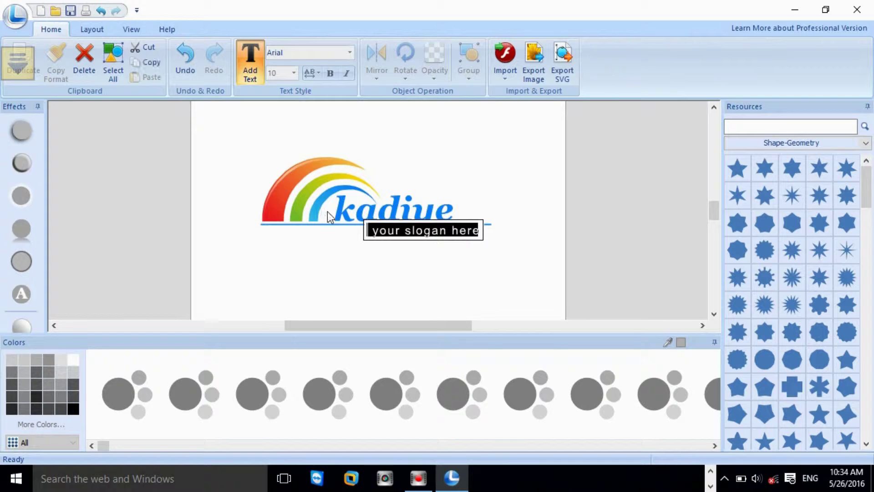
key("BackSpace")
type("grou")
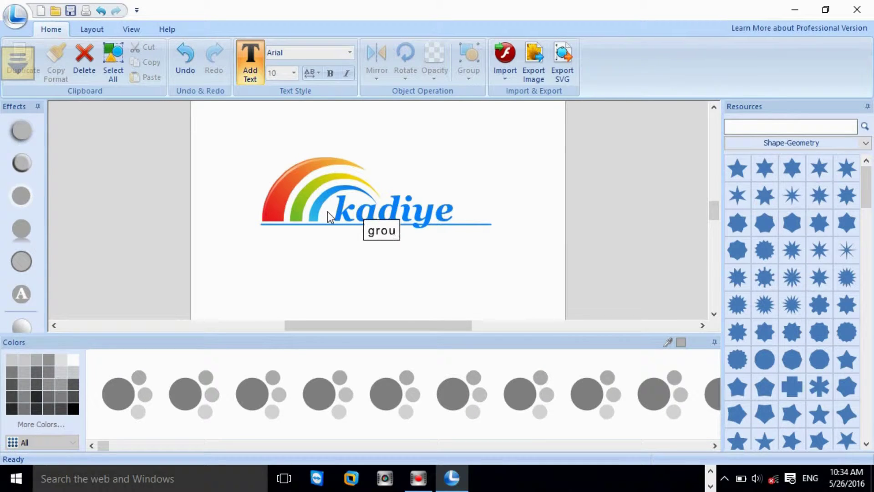
type("p")
left_click(377, 250)
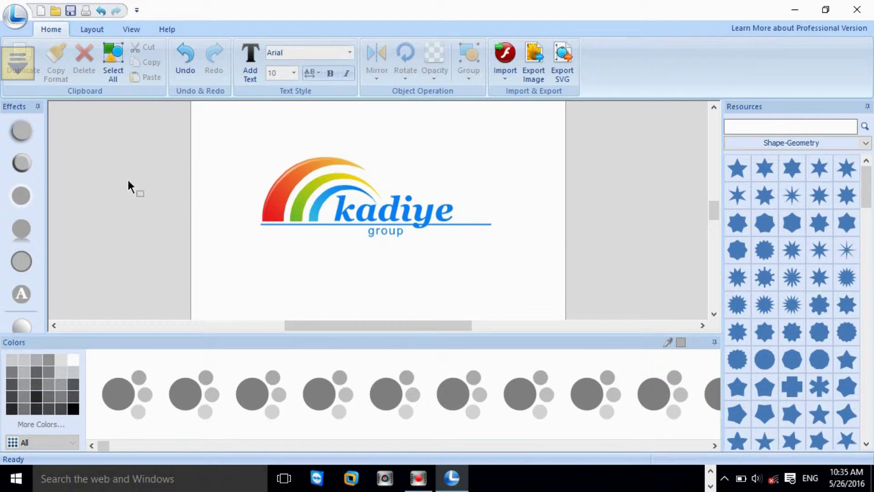
- Save the logo project to the Desktop as a Logo Maker file named "kadiye group"
left_click(15, 18)
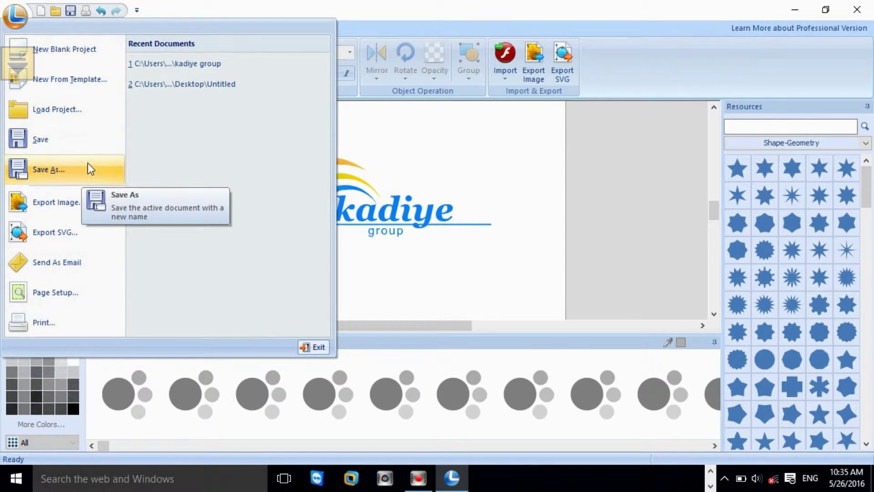
left_click(60, 141)
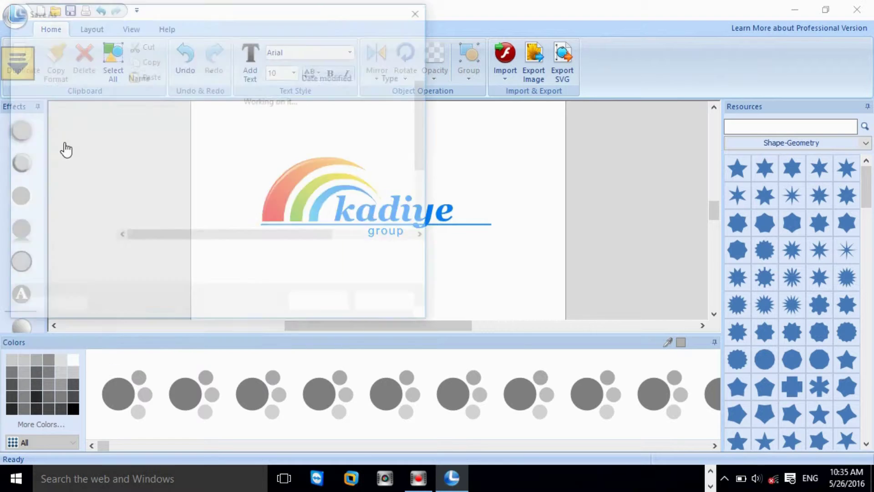
left_click(61, 92)
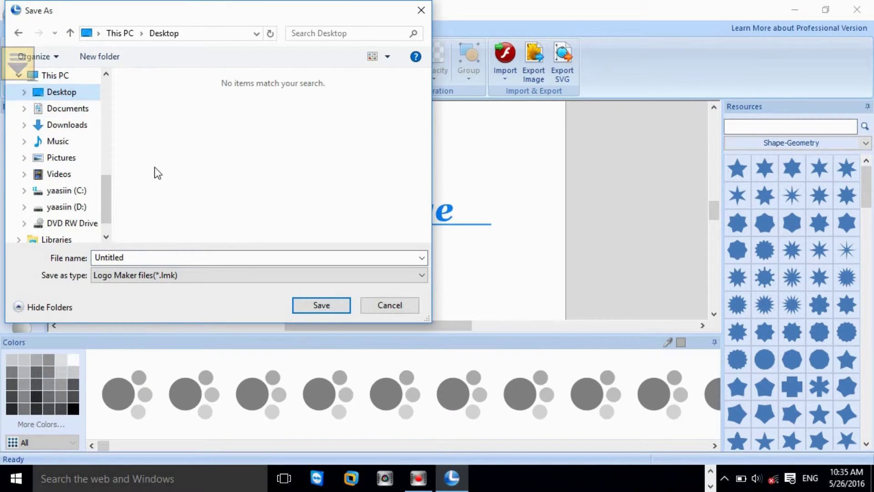
double_click(146, 257)
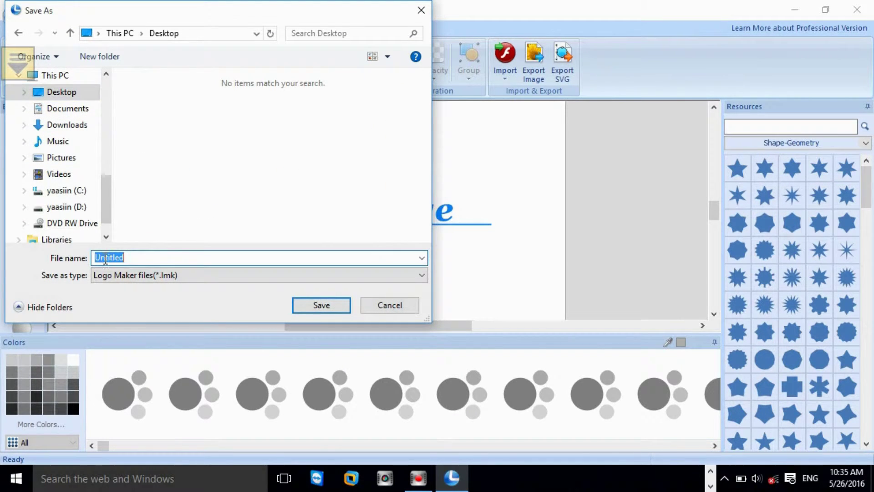
type("kadiye group")
left_click(322, 304)
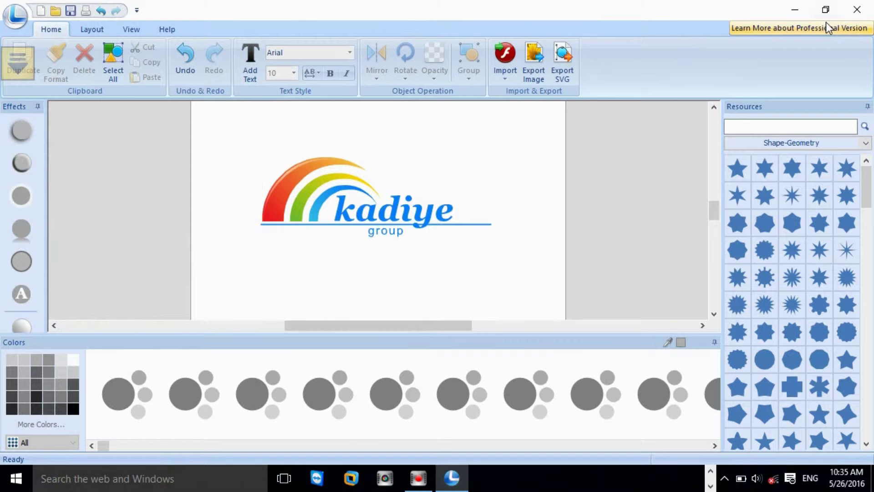
- Minimize the logo editor and open the saved "kadiye group" file from the desktop, continuing in evaluation mode
left_click(801, 11)
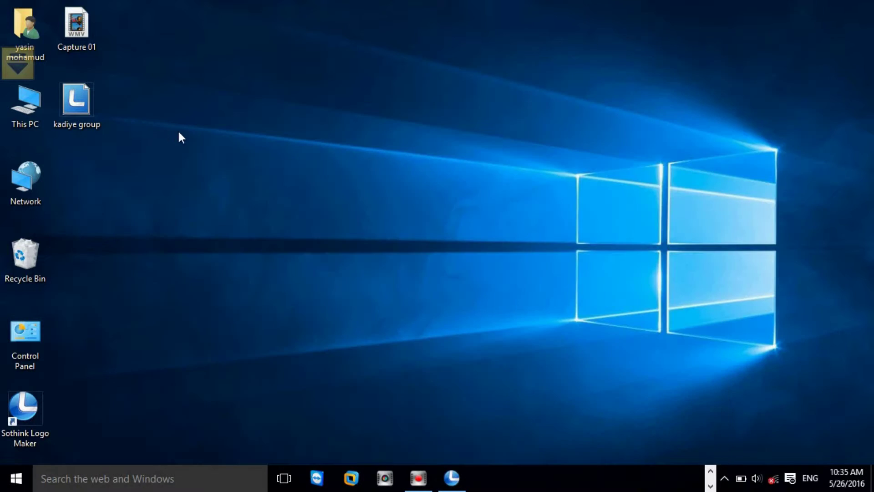
double_click(77, 98)
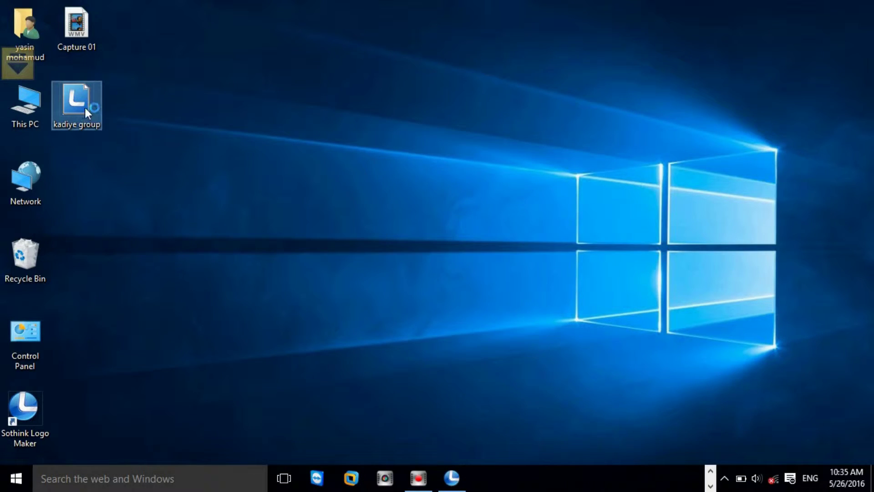
left_click_drag(84, 106, 402, 180)
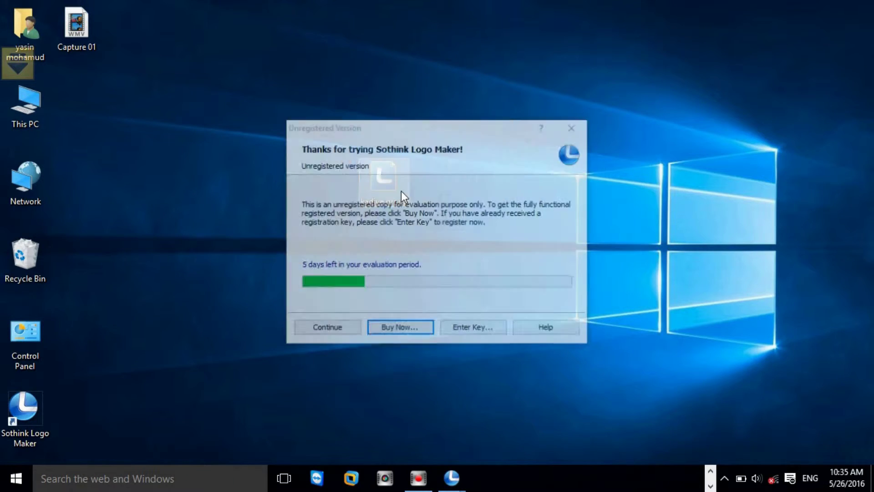
left_click(327, 329)
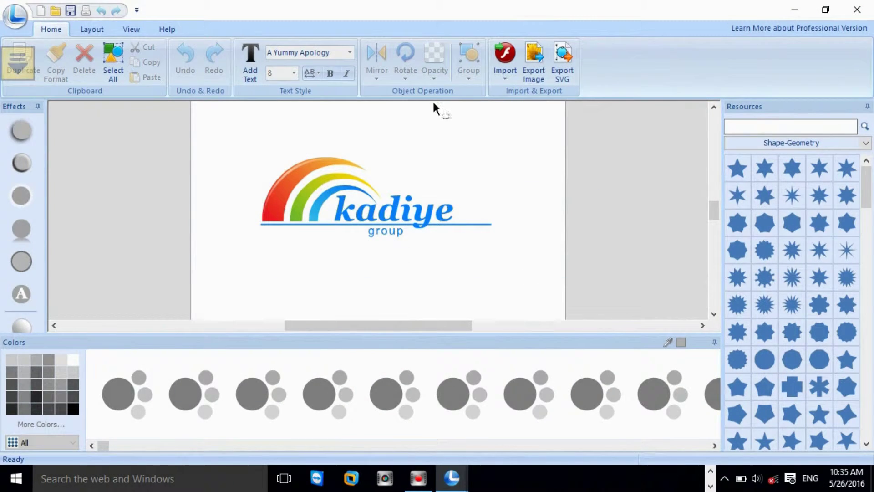
- Look through the Business logo templates for a new project, then close the template chooser without picking one
left_click(21, 15)
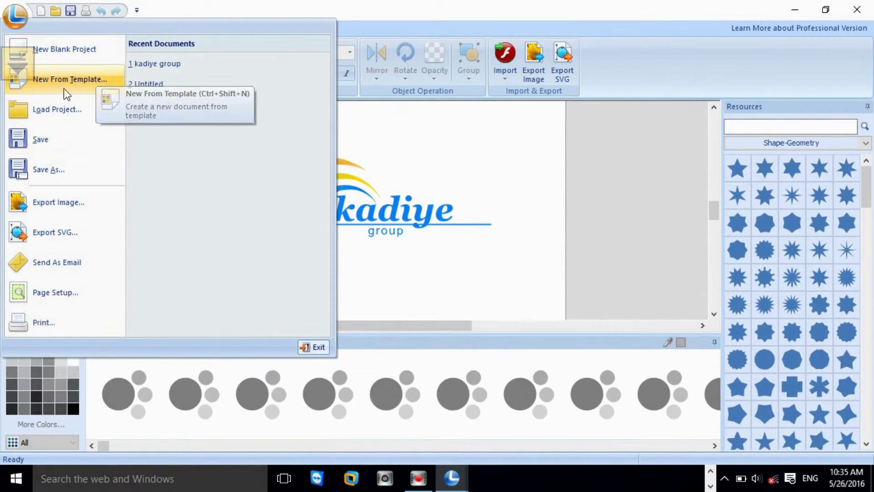
left_click(73, 79)
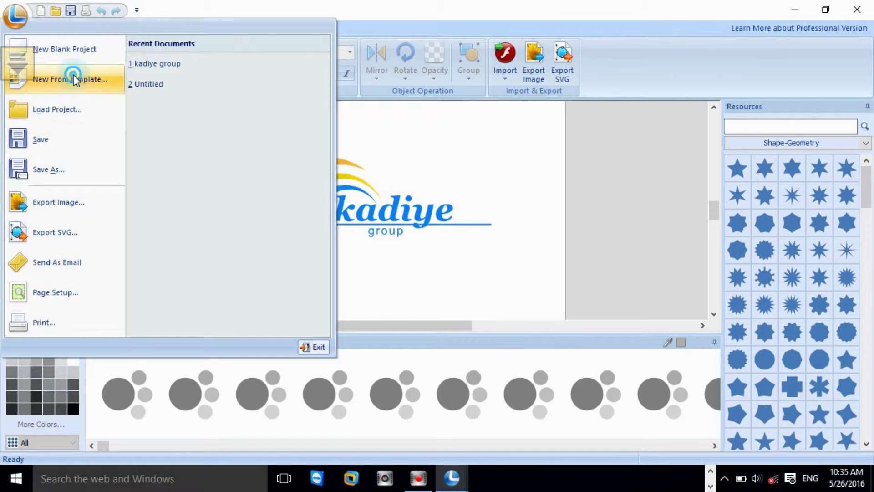
scroll(341, 177, "down", 5)
scroll(341, 177, "down", 10)
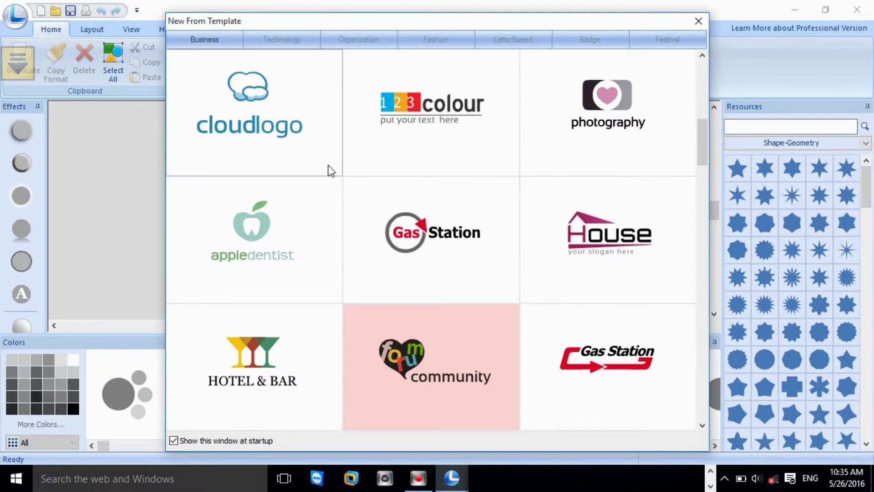
scroll(432, 211, "down", 3)
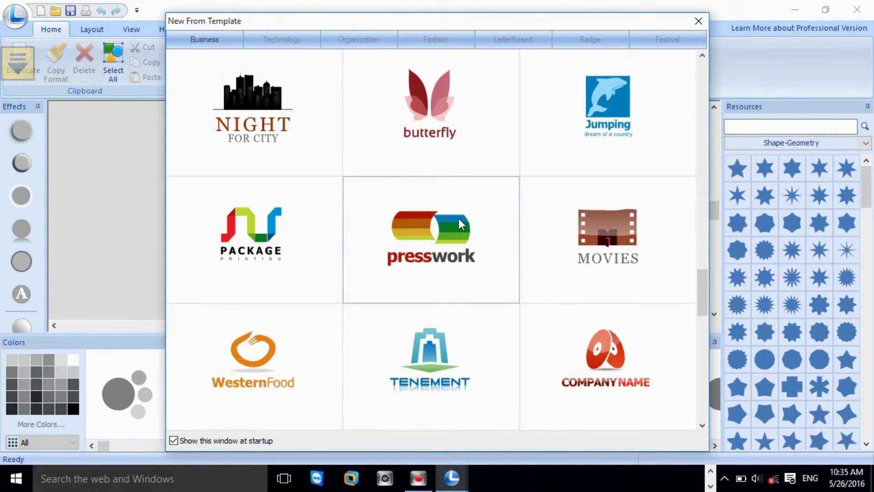
scroll(545, 273, "down", 2)
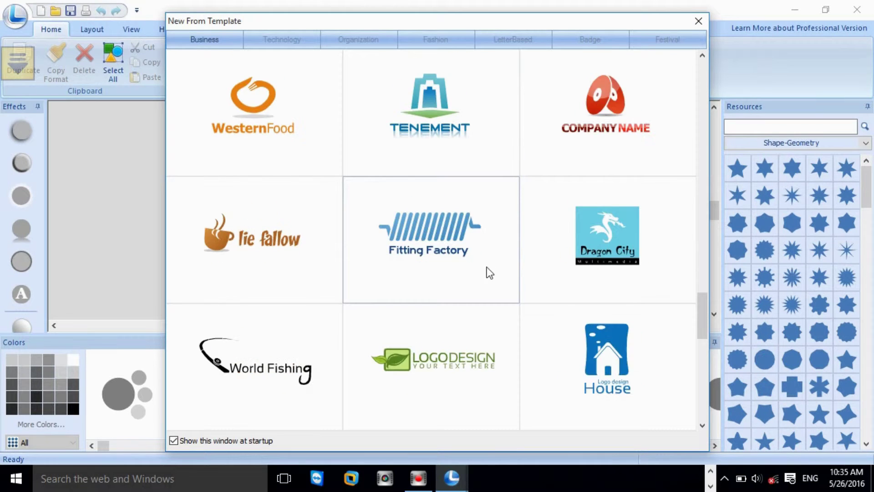
scroll(390, 265, "down", 4)
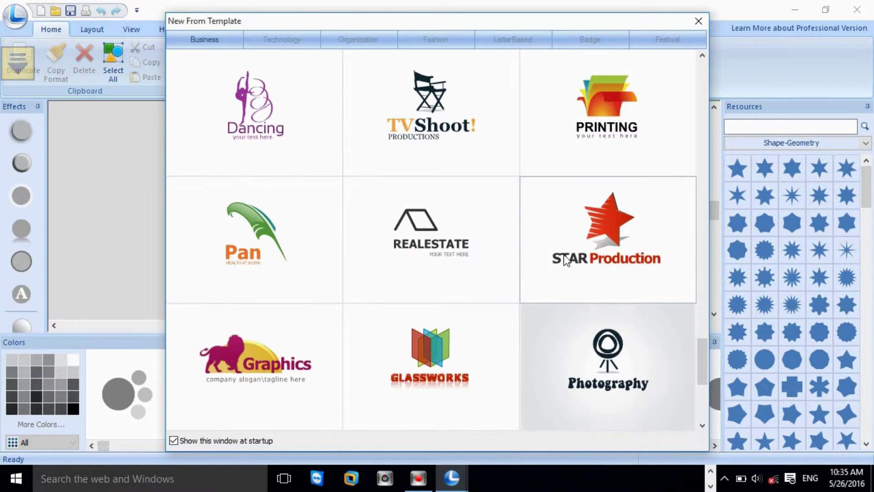
scroll(426, 227, "down", 3)
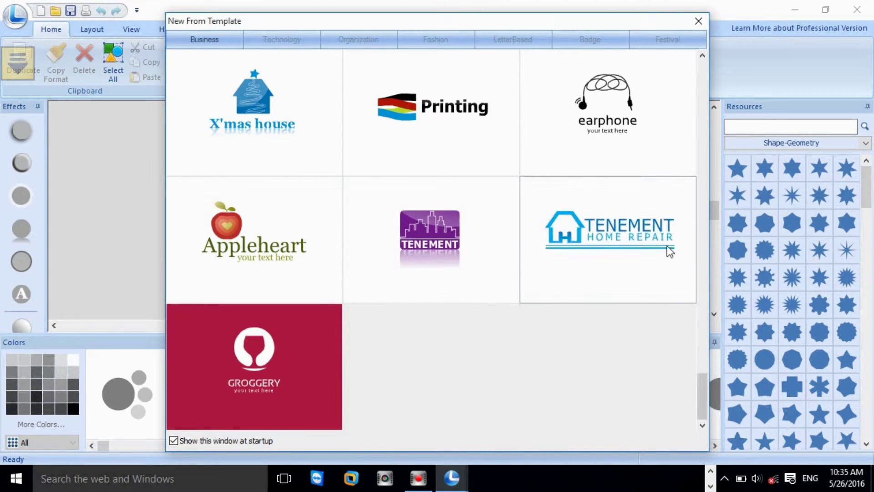
scroll(624, 226, "up", 4)
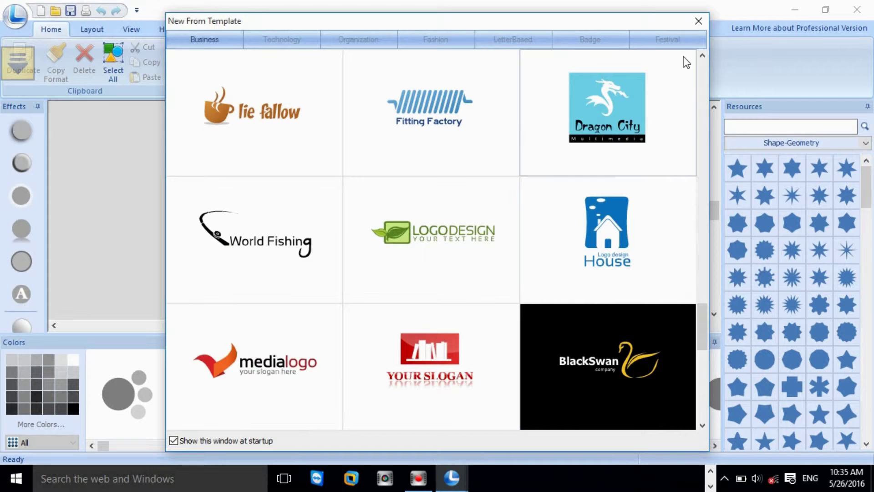
left_click(698, 21)
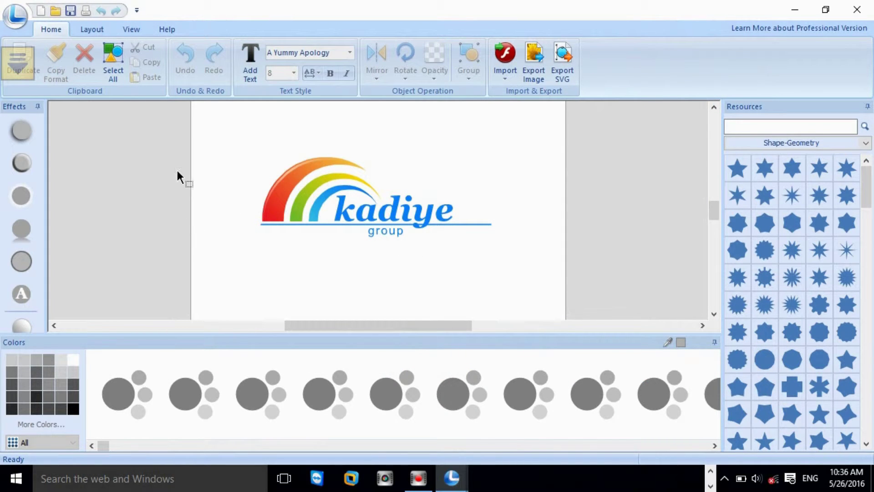
- Start a new blank logo project and look through the Shape-Geometry resources
left_click(15, 15)
left_click(64, 49)
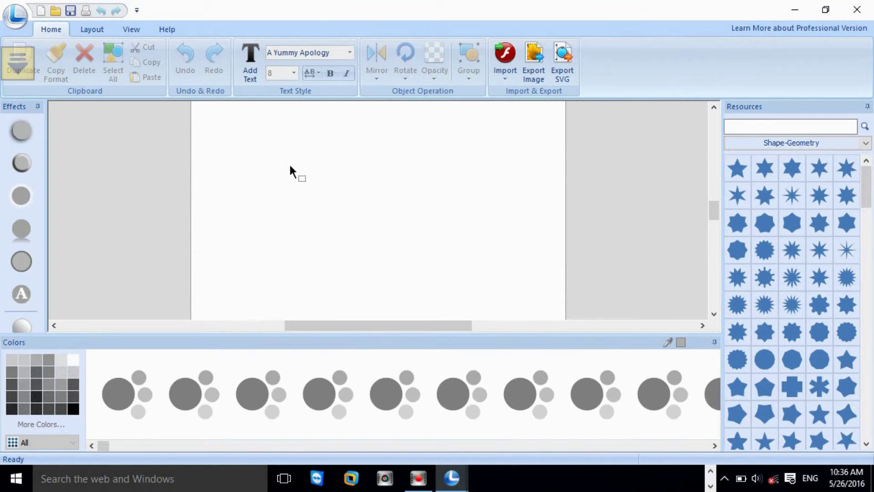
scroll(844, 282, "down", 3)
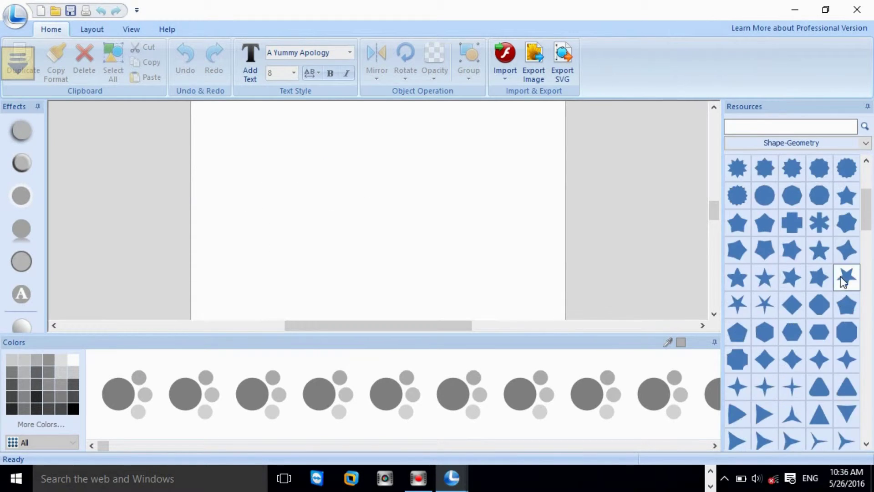
scroll(844, 281, "down", 5)
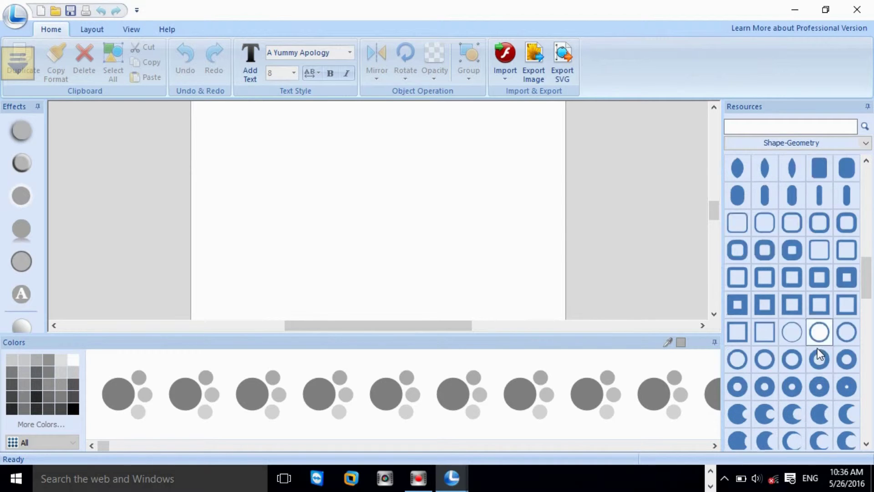
scroll(818, 348, "down", 7)
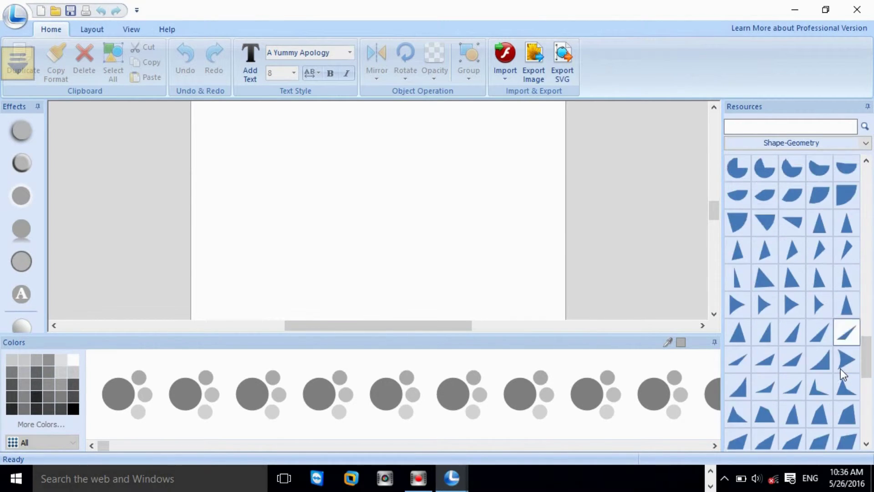
scroll(815, 371, "down", 6)
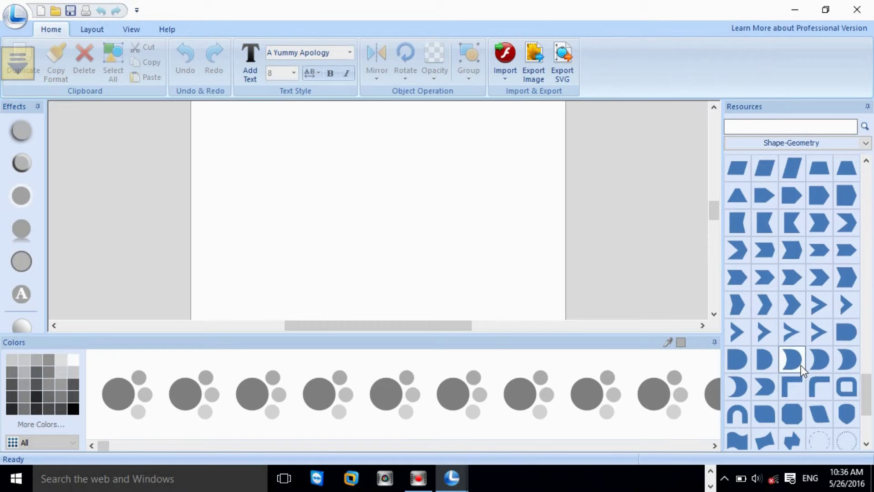
scroll(801, 365, "down", 6)
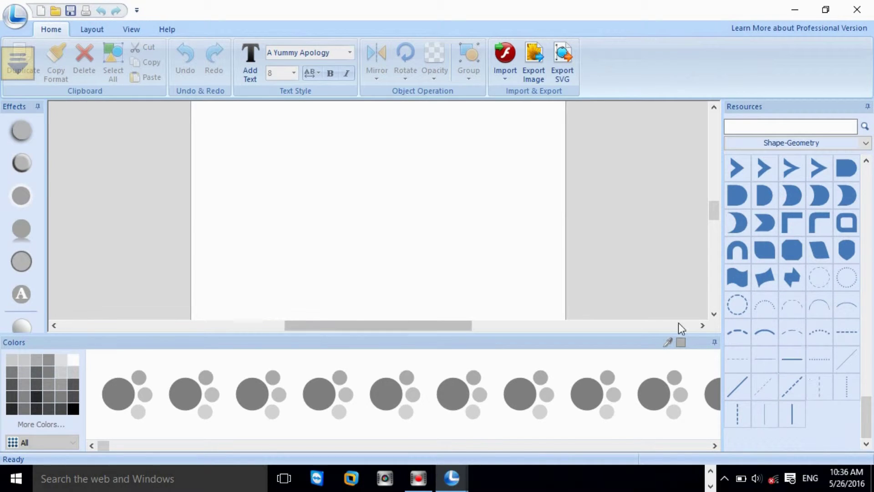
- Place the tall tower shape from the Architecture resources on the blank canvas and enlarge it to about 158 wide by 185 high
left_click(826, 142)
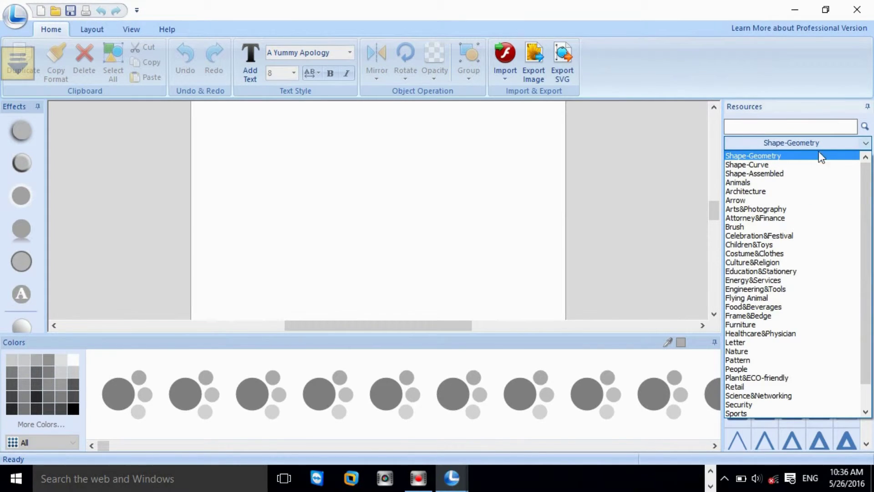
left_click(772, 175)
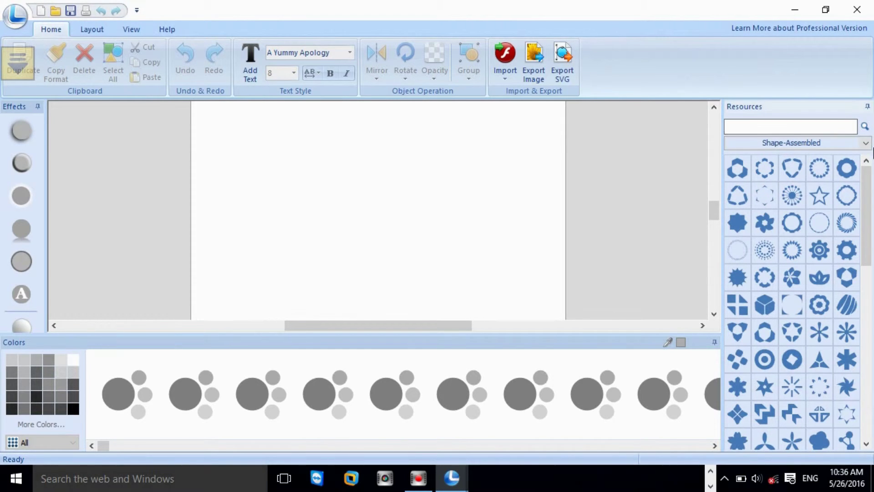
left_click(866, 142)
left_click(805, 173)
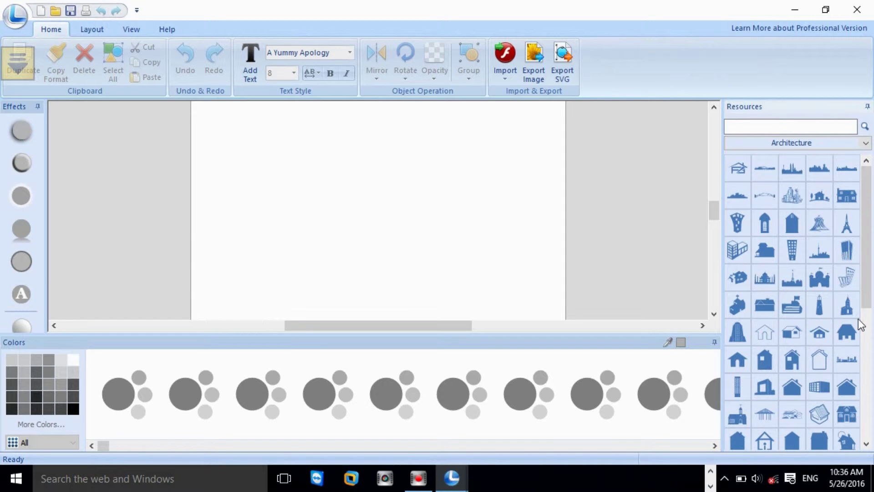
scroll(819, 337, "down", 1)
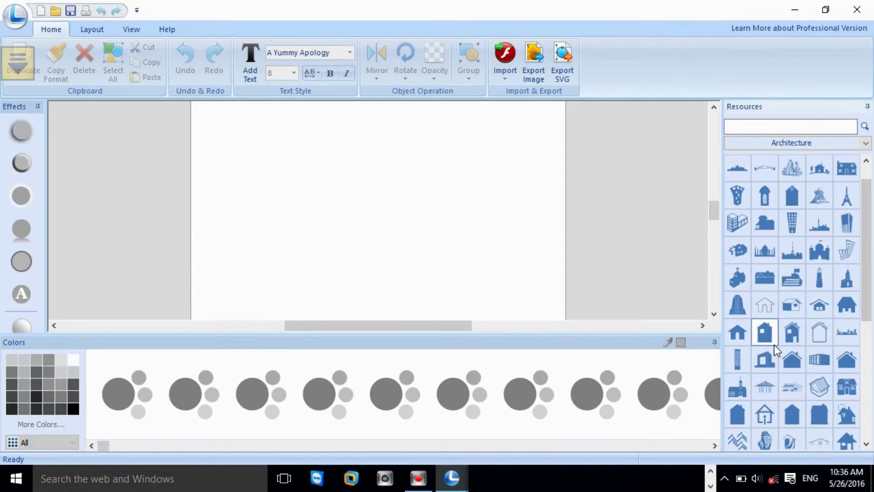
left_click_drag(737, 304, 412, 194)
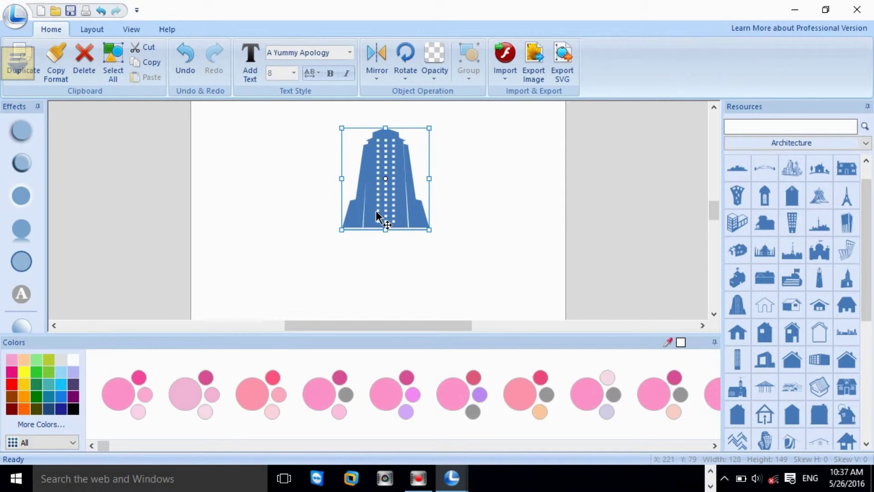
left_click_drag(380, 214, 324, 234)
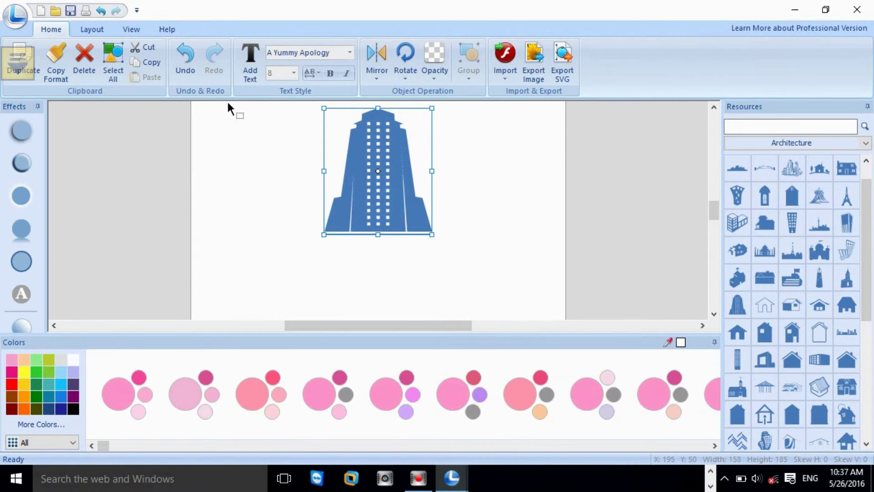
- Add a text object with its placeholder wording and place it directly beneath the tower
left_click(252, 60)
left_click(276, 119)
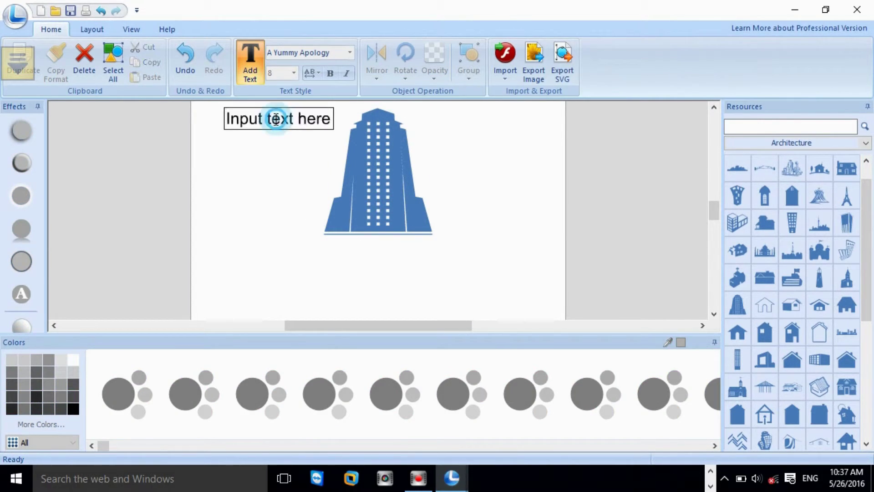
left_click_drag(332, 118, 223, 124)
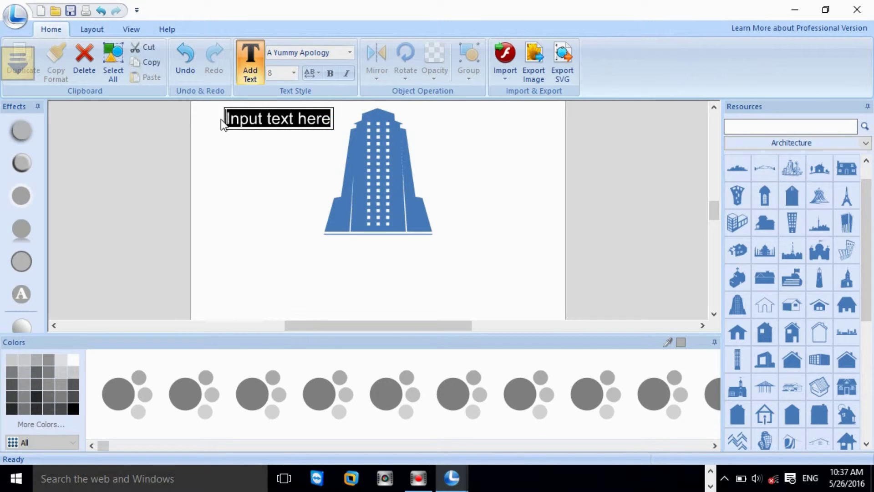
left_click(280, 138)
left_click_drag(289, 121, 383, 245)
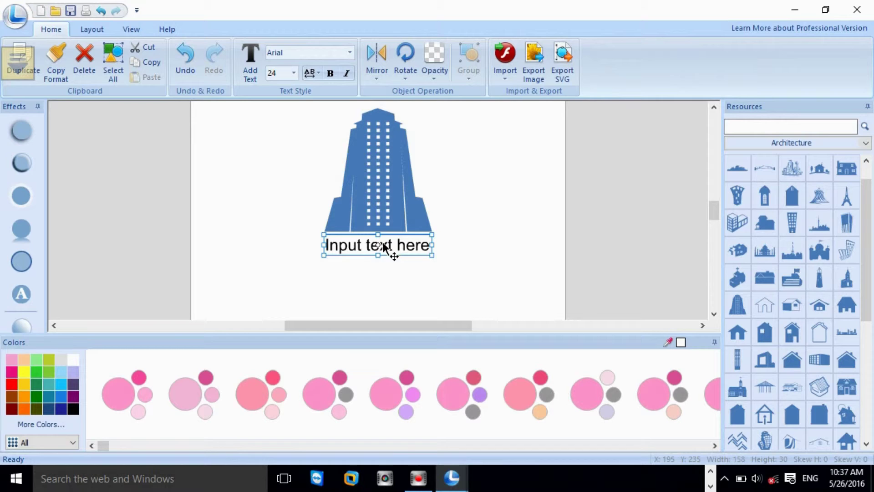
- Replace the placeholder text under the tower with "kadiye group"
double_click(427, 246)
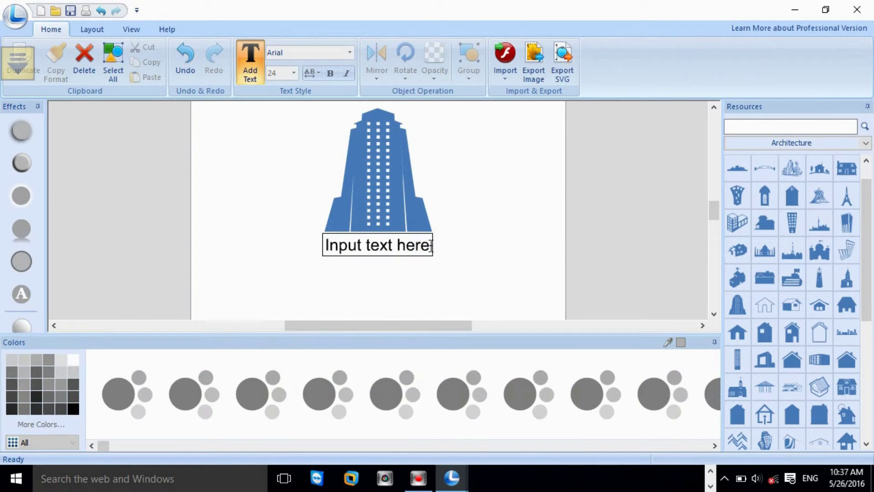
left_click_drag(431, 246, 296, 238)
type("ka")
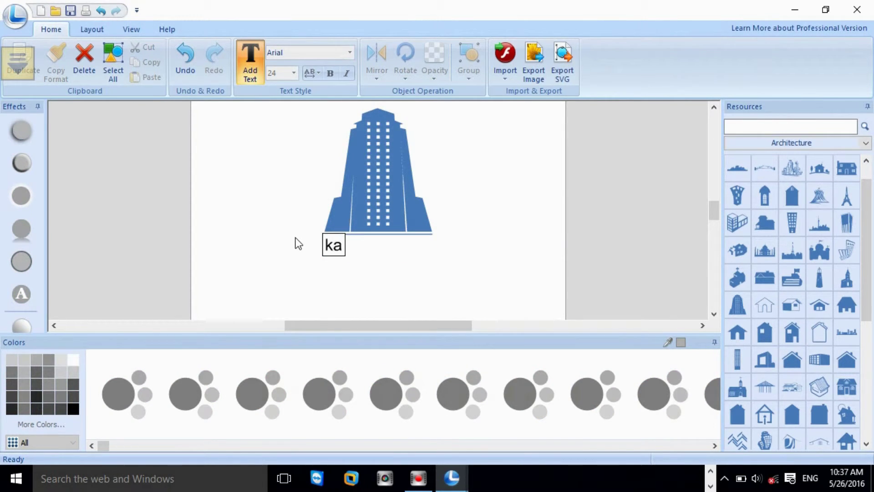
type("diye")
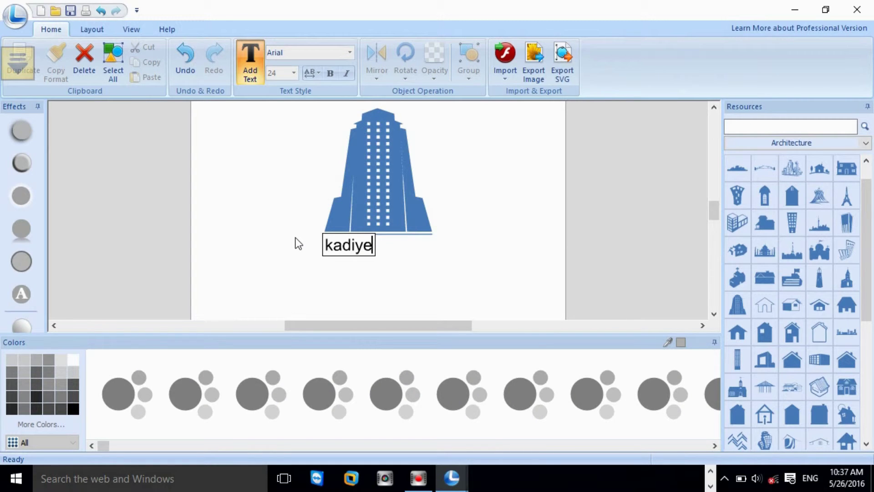
type(" gro")
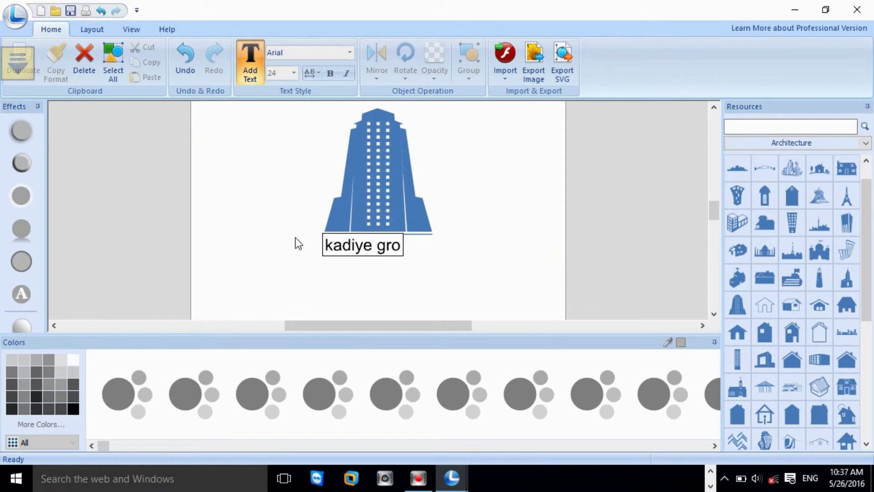
type("up")
- Enlarge the "kadiye group" text to about 303 wide by 65 high and position it just below the tower's base line
left_click_drag(422, 242, 303, 248)
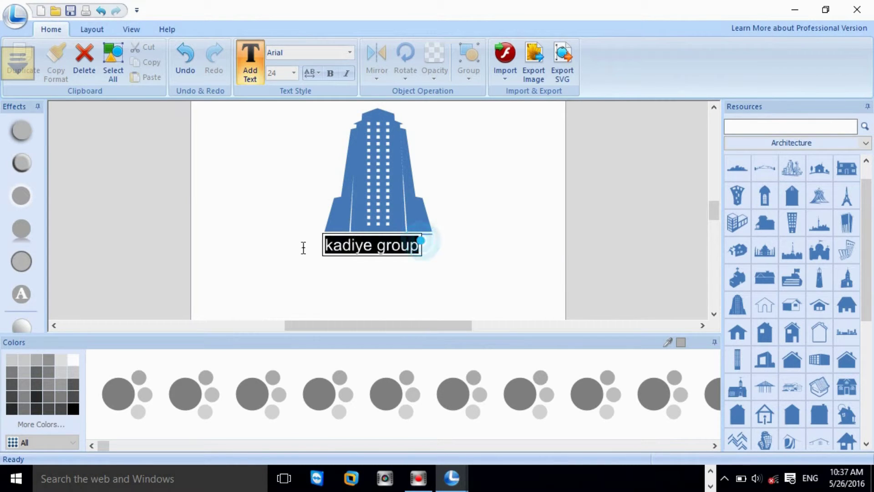
left_click(244, 242)
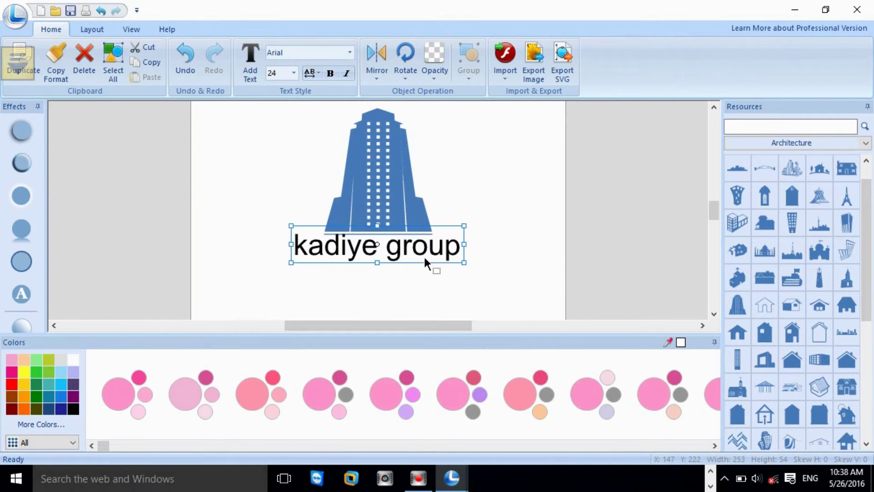
left_click_drag(414, 249, 414, 257)
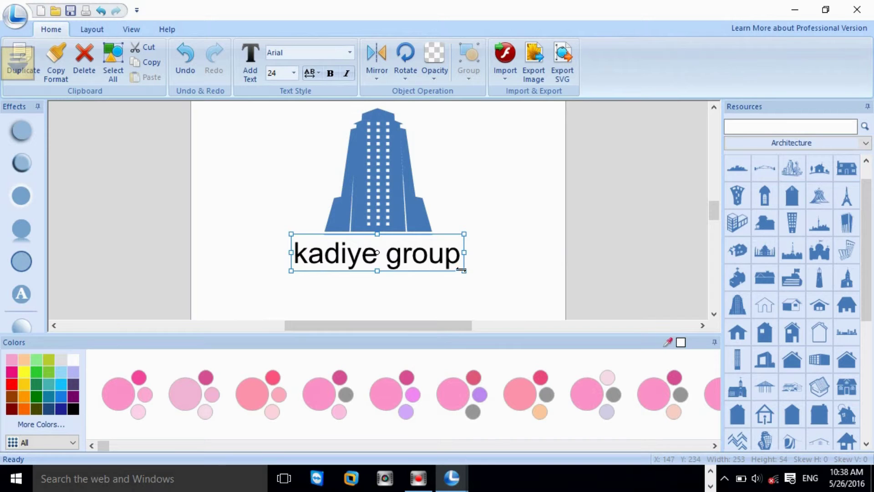
left_click_drag(464, 272, 477, 275)
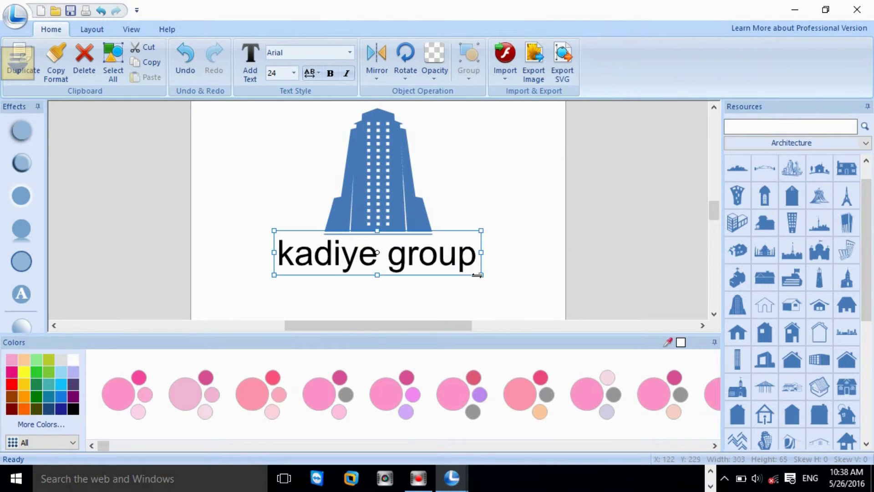
left_click(458, 184)
left_click_drag(280, 254, 280, 258)
- Try pink on the "kadiye group" text, look at purple shades, and recolour both the text and the tower green
left_click(186, 393)
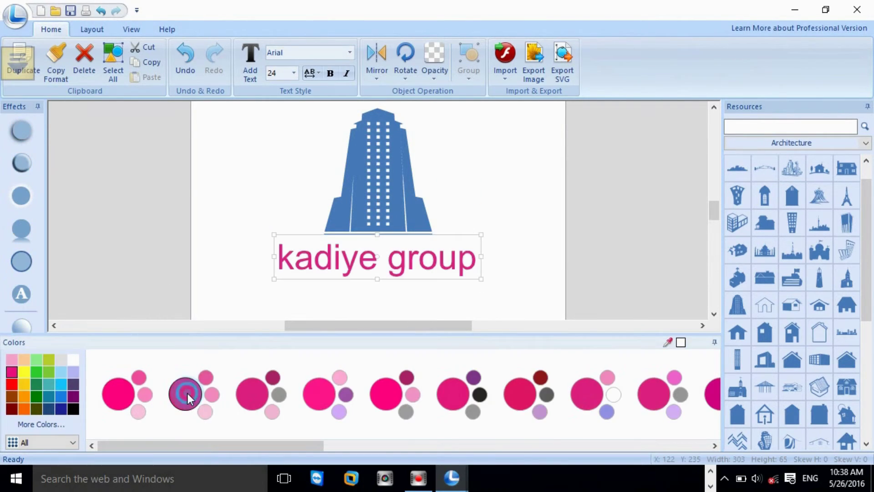
left_click(74, 396)
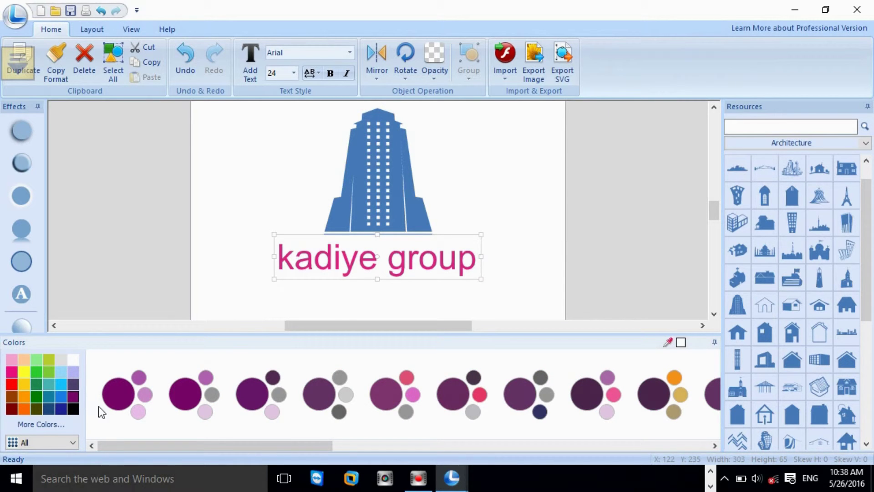
left_click(119, 397)
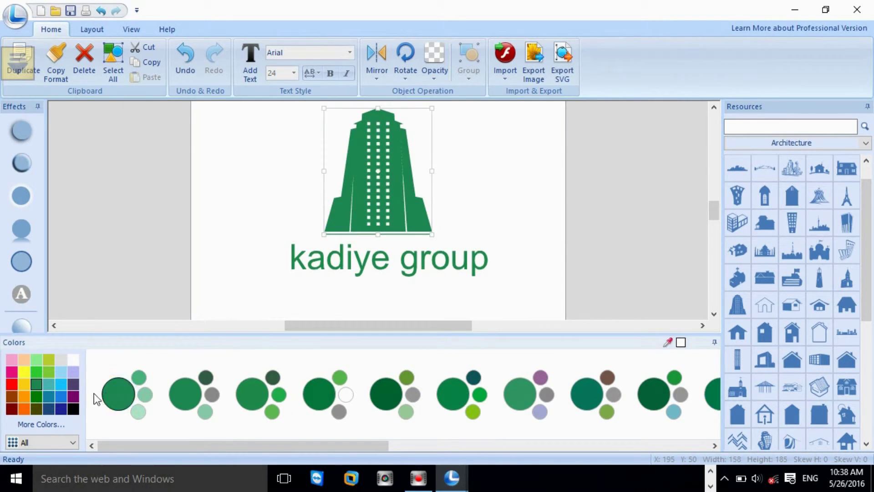
left_click(391, 258)
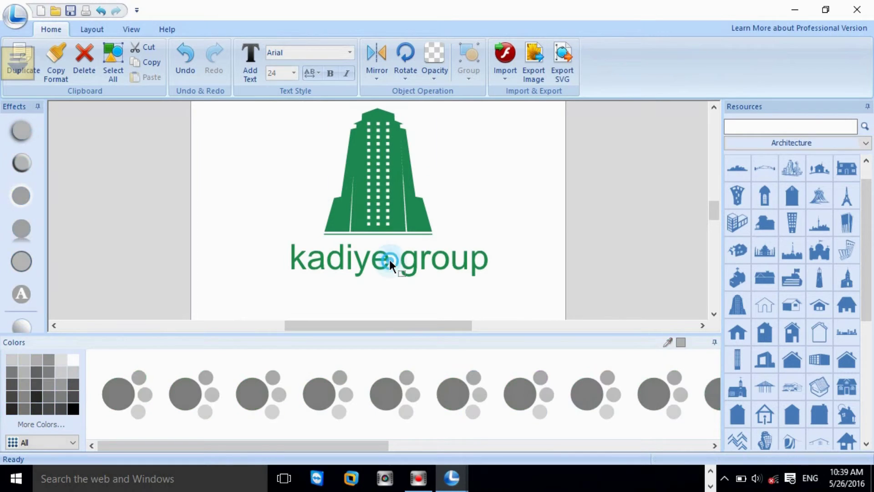
left_click(360, 258)
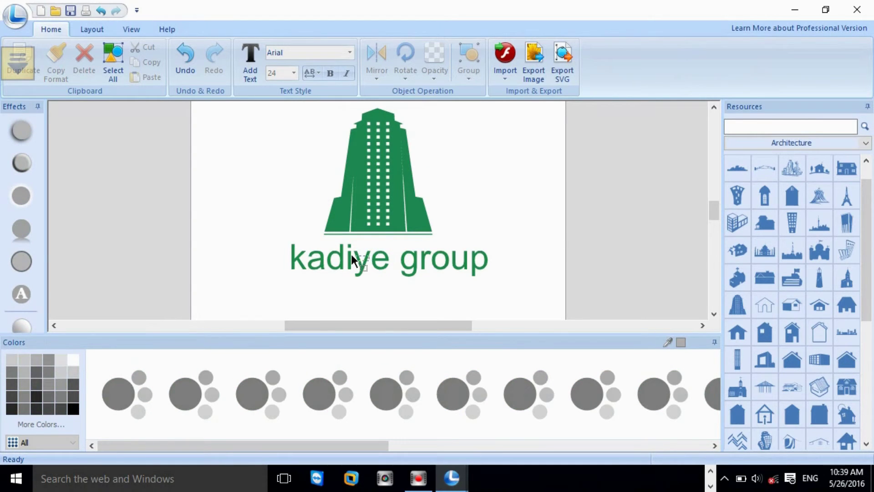
- Save the logo project to the Desktop as a Logo Maker file named "kadiye 1"
left_click(23, 8)
left_click(59, 141)
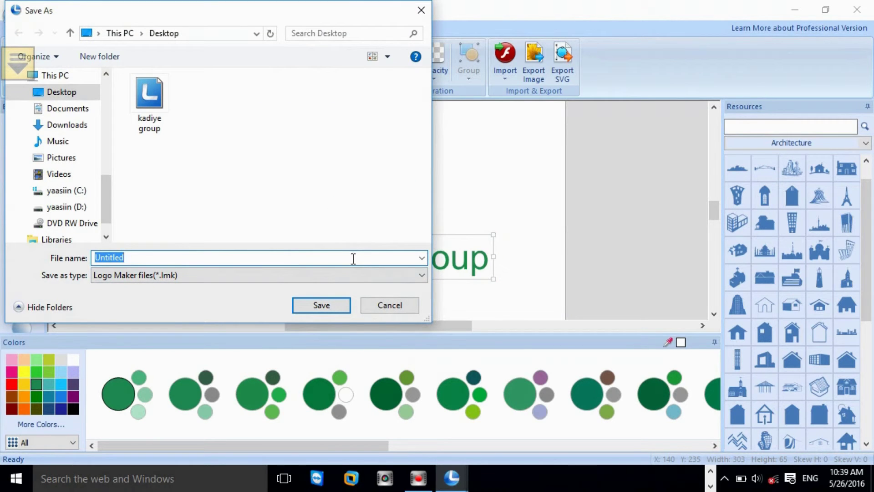
type("k")
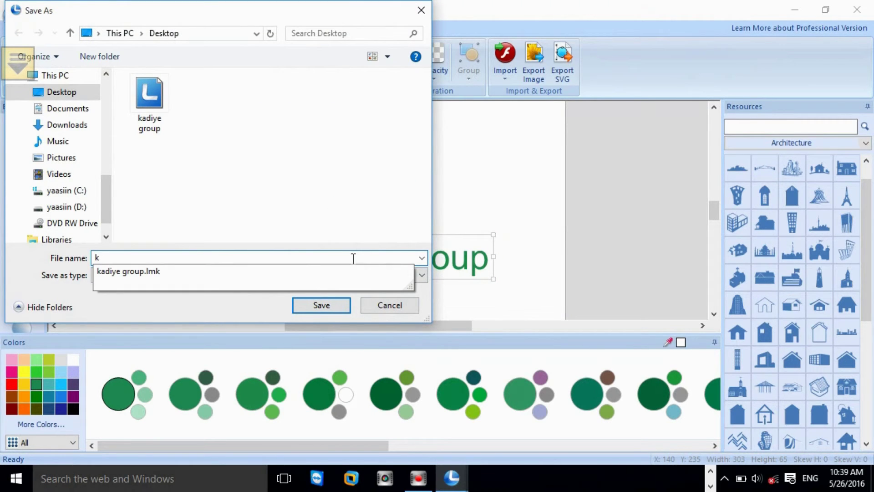
type("adiye 1")
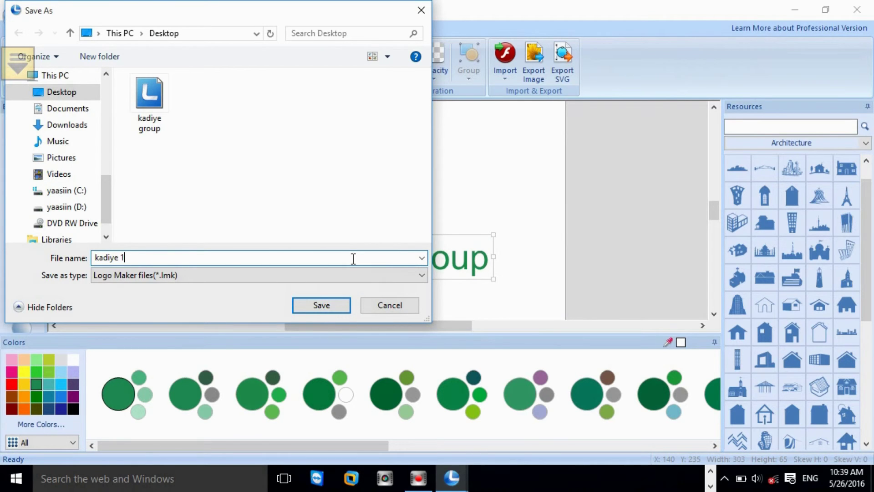
left_click(328, 305)
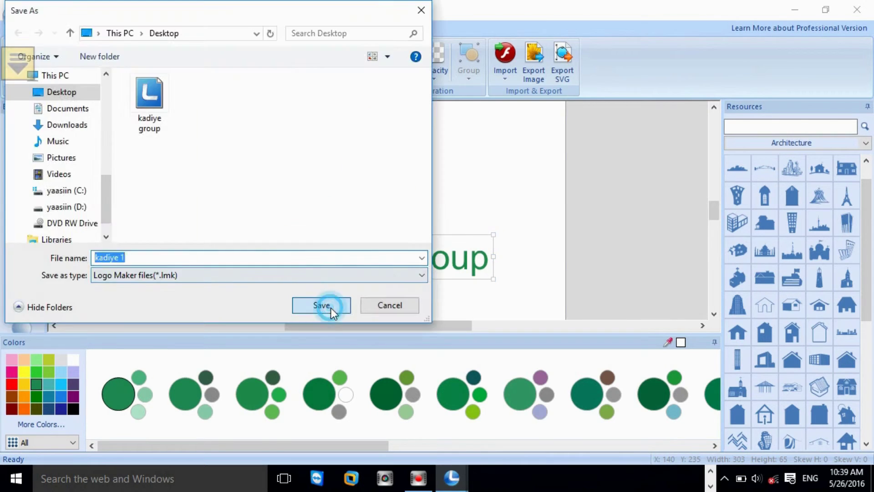
left_click(328, 305)
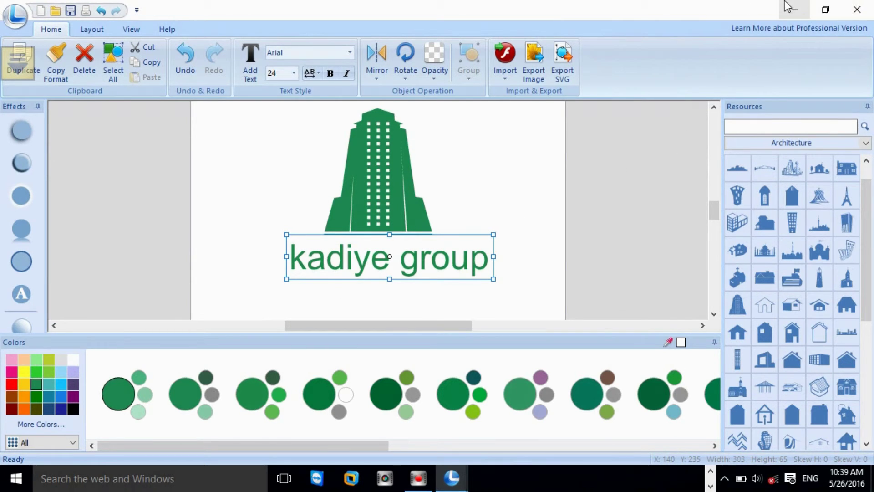
- Minimize the editor, move the saved "kadiye 1" file toward the middle of the desktop, and open it in evaluation mode
left_click(795, 9)
left_click_drag(68, 108, 387, 127)
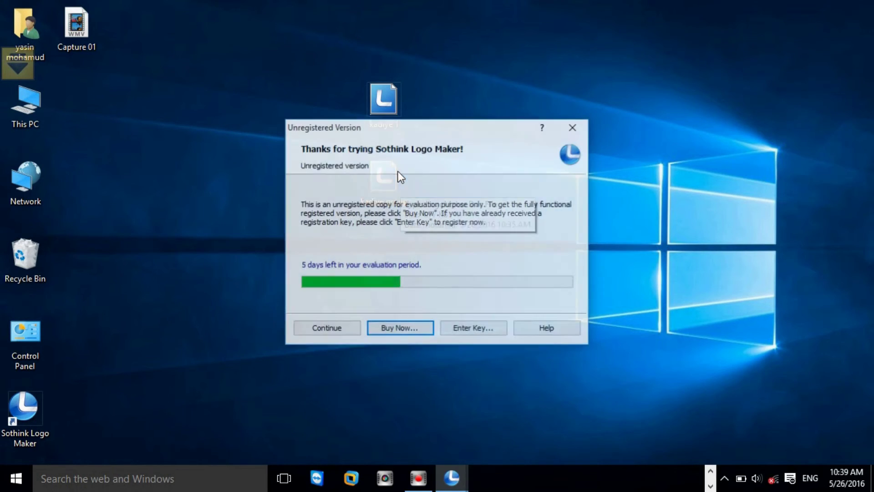
left_click(340, 327)
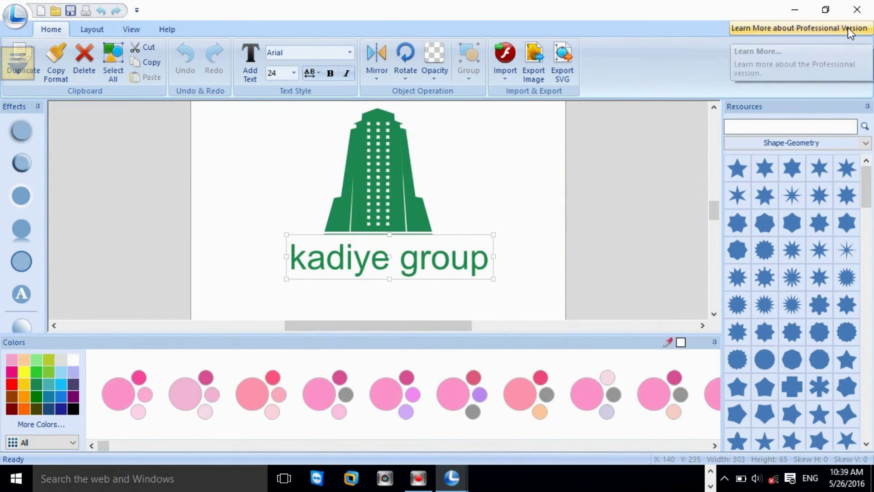
left_click(15, 15)
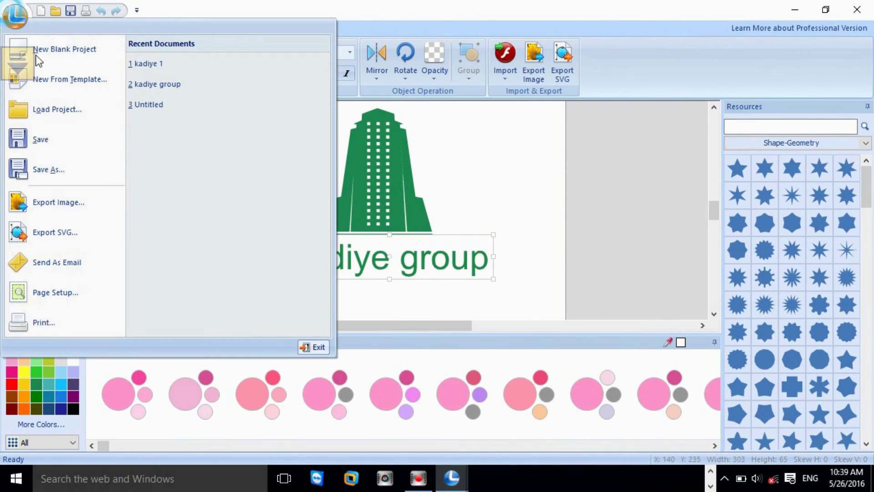
left_click(74, 138)
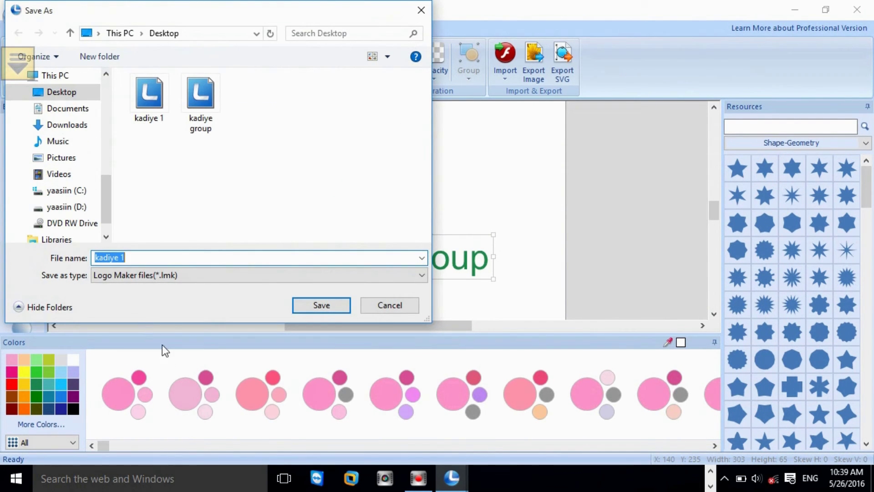
left_click(171, 278)
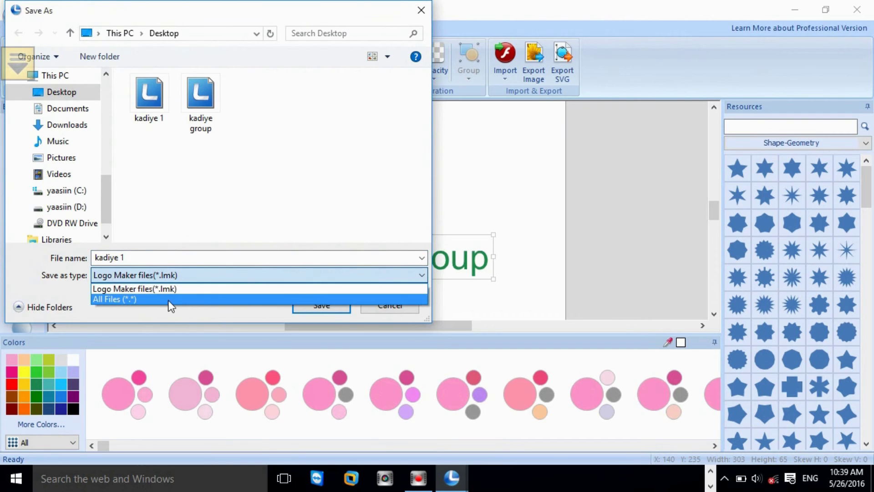
left_click(174, 299)
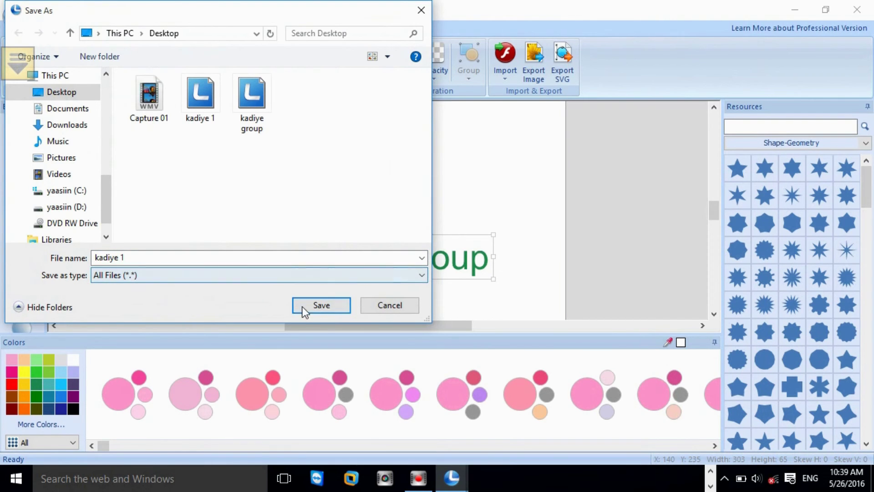
left_click(383, 308)
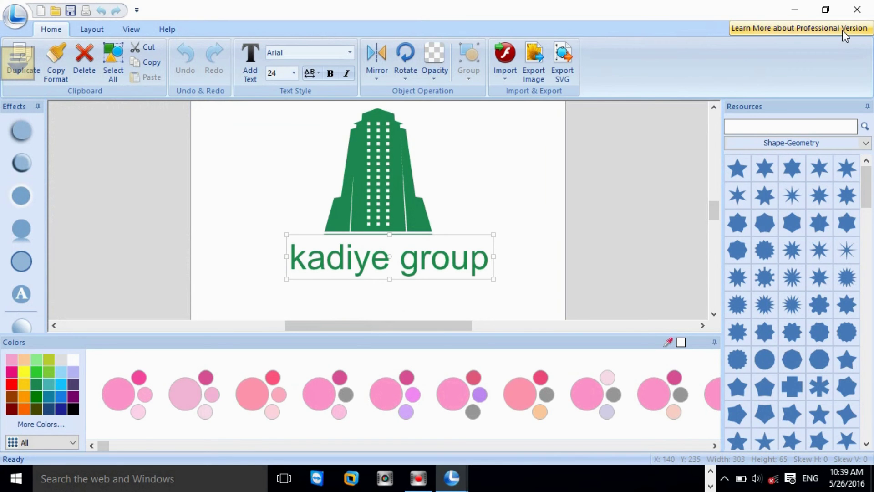
- Close the editor window showing the opened "kadiye 1" logo and return to the desktop
left_click(867, 17)
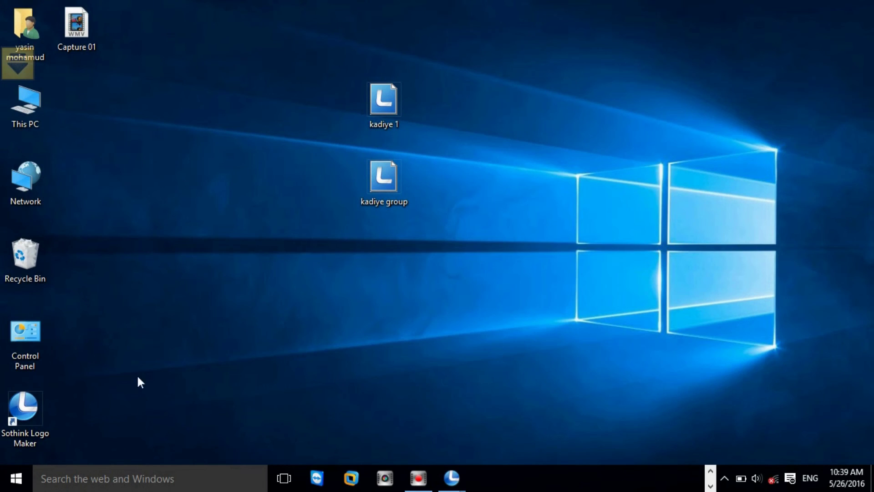